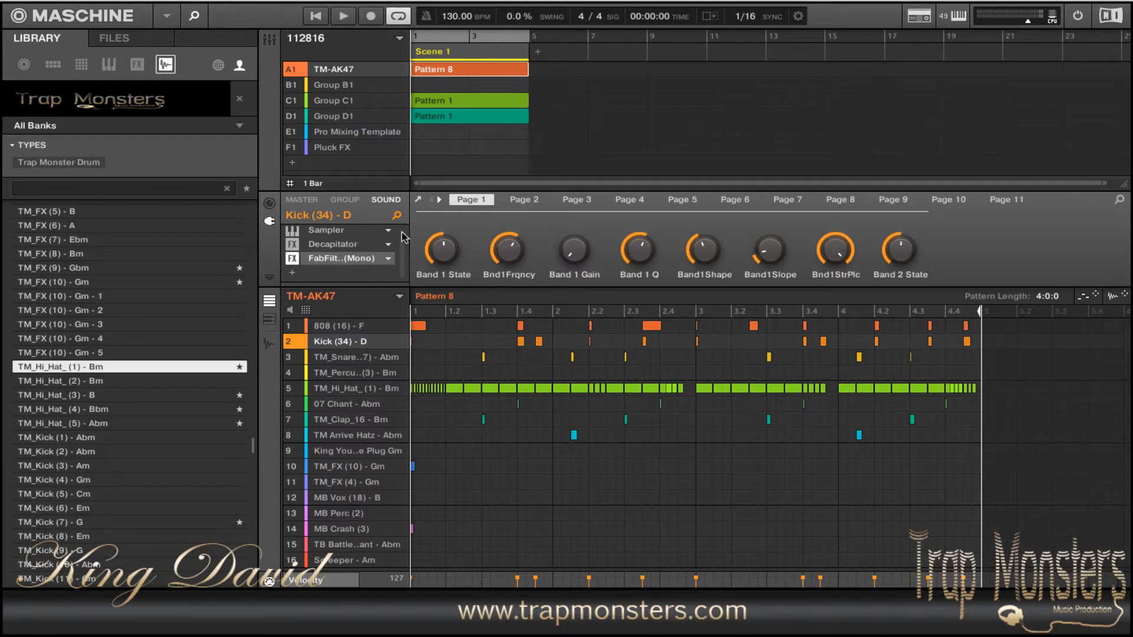
Select the 808 sound and look through the internal effects available for its compressor slot without changing the effect.
{"action": "left_click_drag", "start_coordinate": [400, 240], "coordinate": [402, 225]}
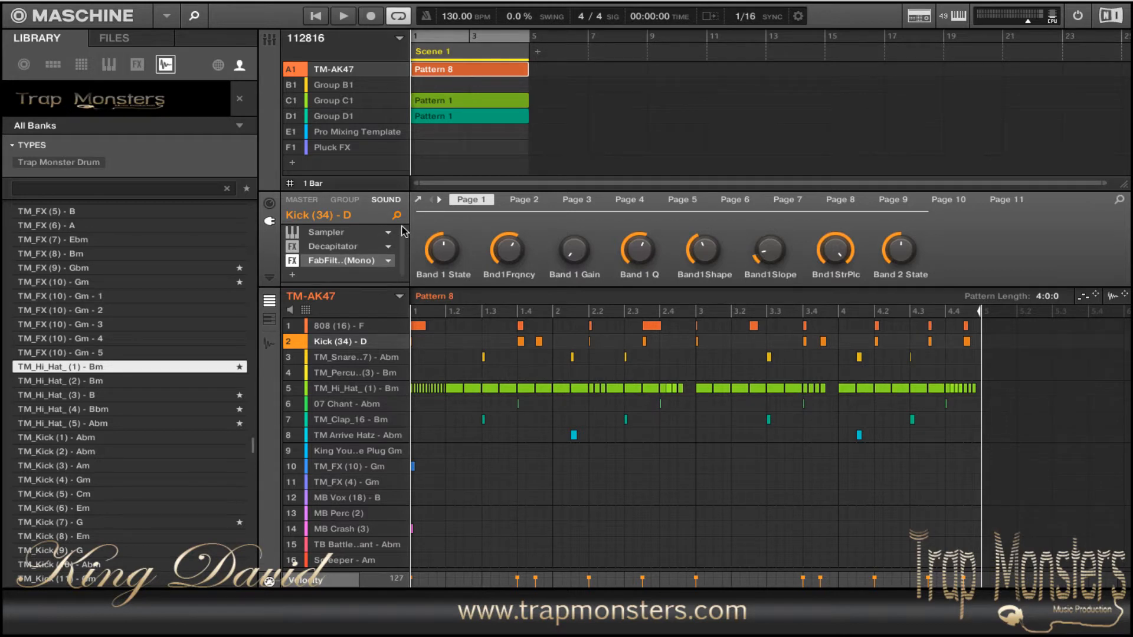
{"action": "left_click", "coordinate": [356, 327]}
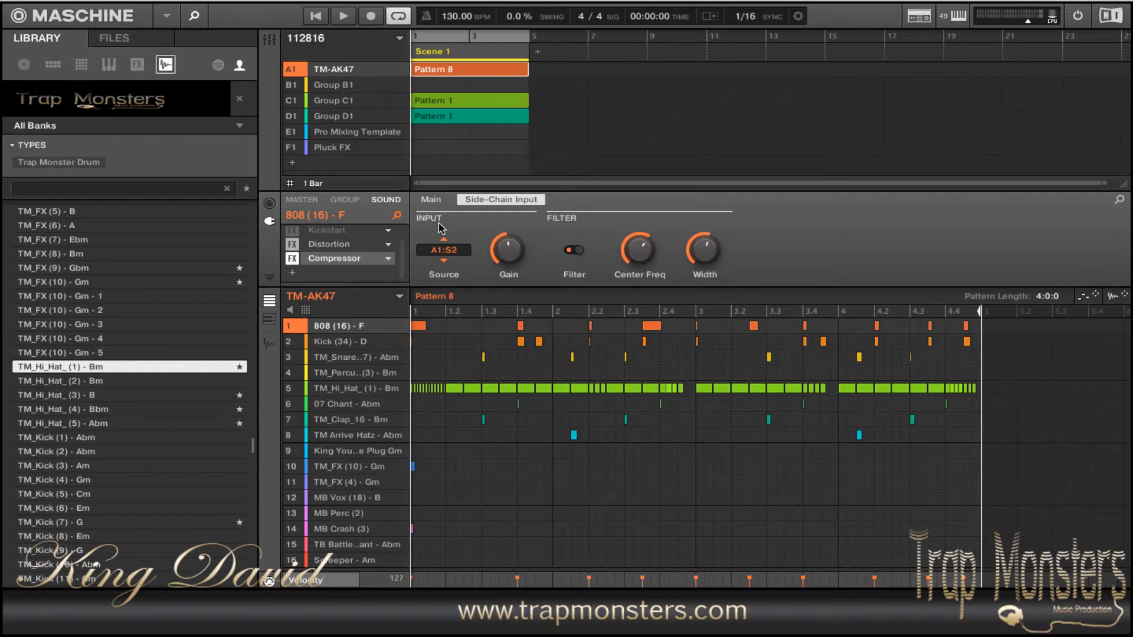
{"action": "left_click", "coordinate": [389, 261]}
{"action": "mouse_move", "coordinate": [489, 34]}
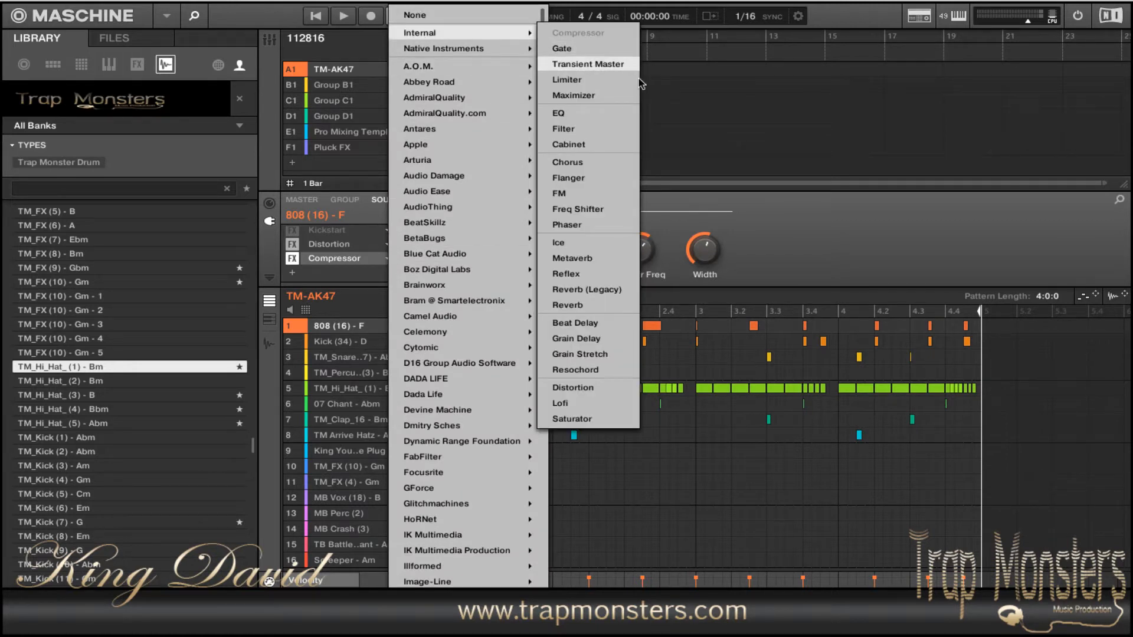
{"action": "left_click", "coordinate": [678, 204]}
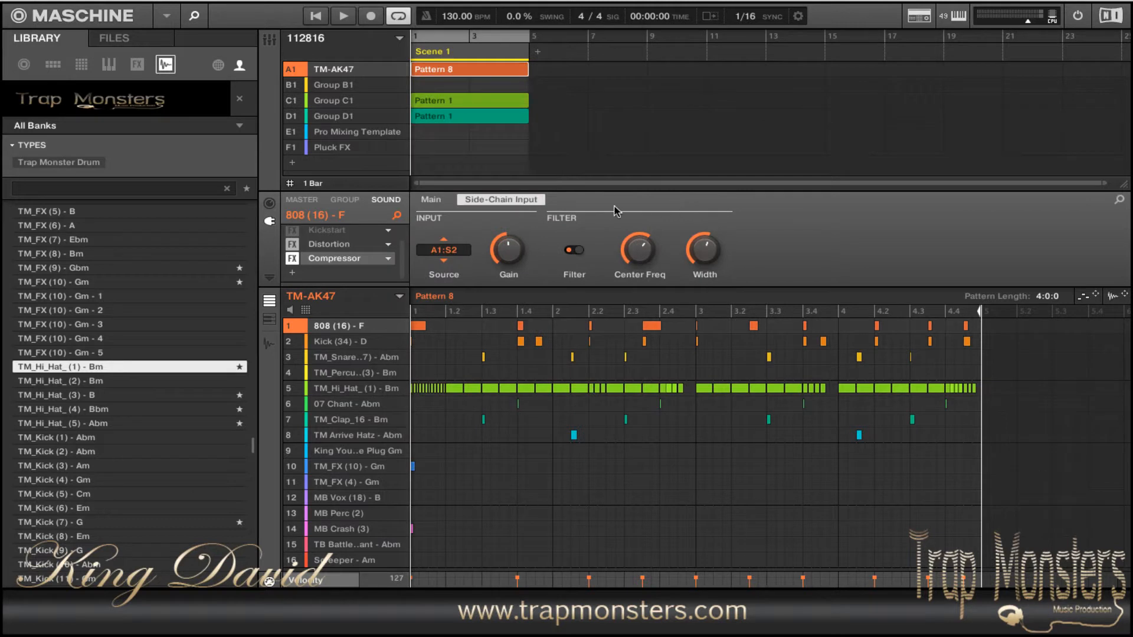
Examine the 808 compressor's main parameters, its side-chain input settings and the list of available side-chain sources.
{"action": "left_click", "coordinate": [436, 202]}
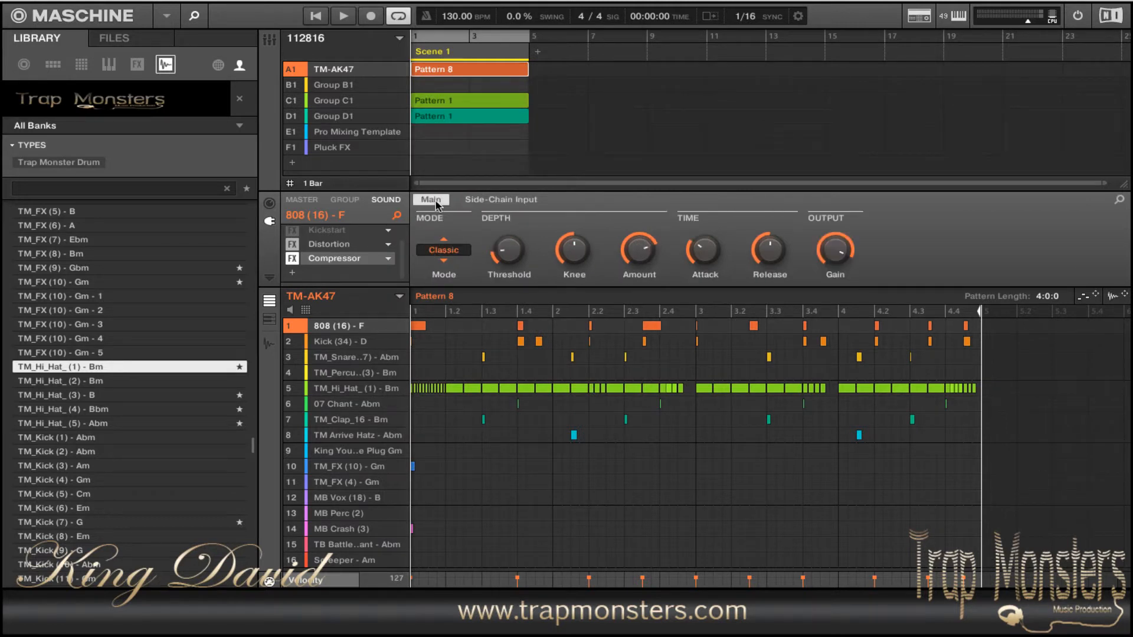
{"action": "left_click", "coordinate": [499, 202]}
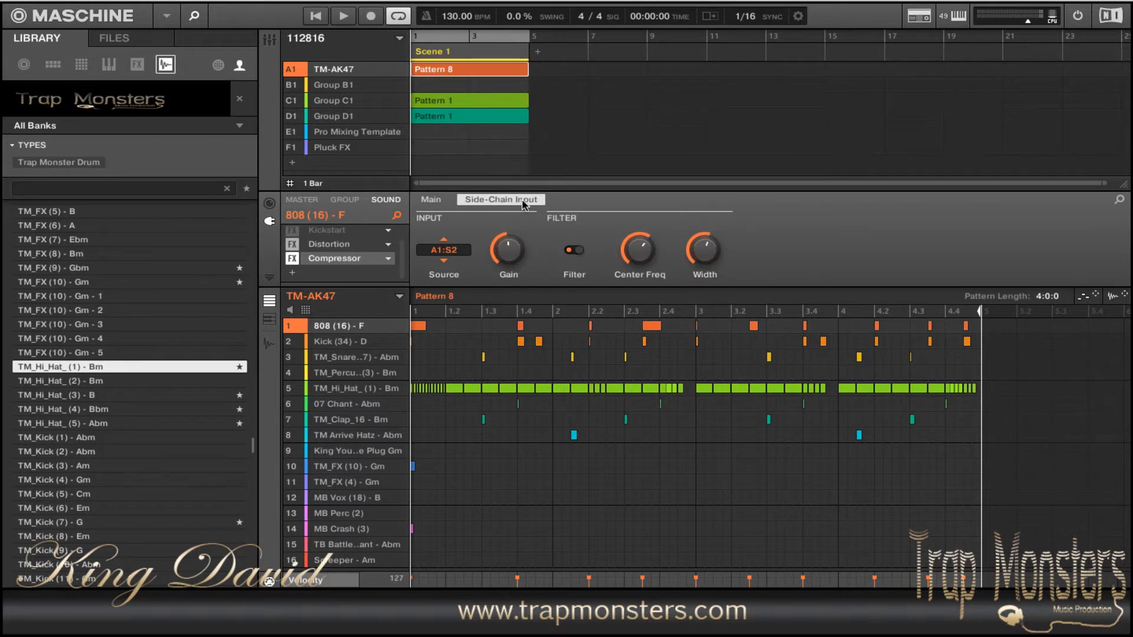
{"action": "left_click", "coordinate": [439, 251]}
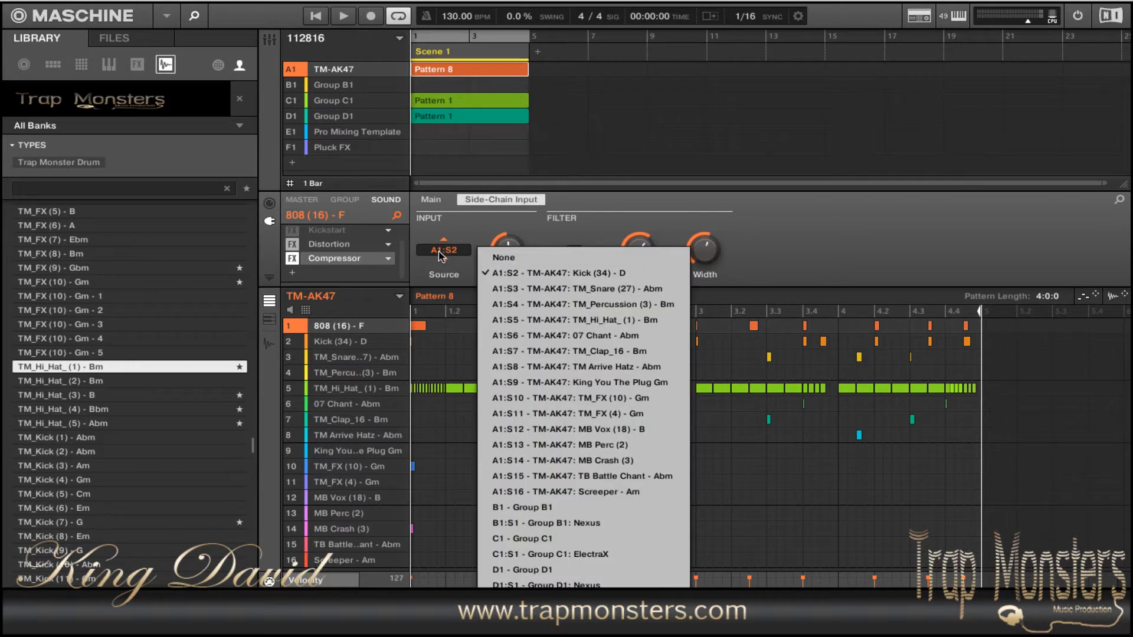
{"action": "left_click", "coordinate": [572, 227]}
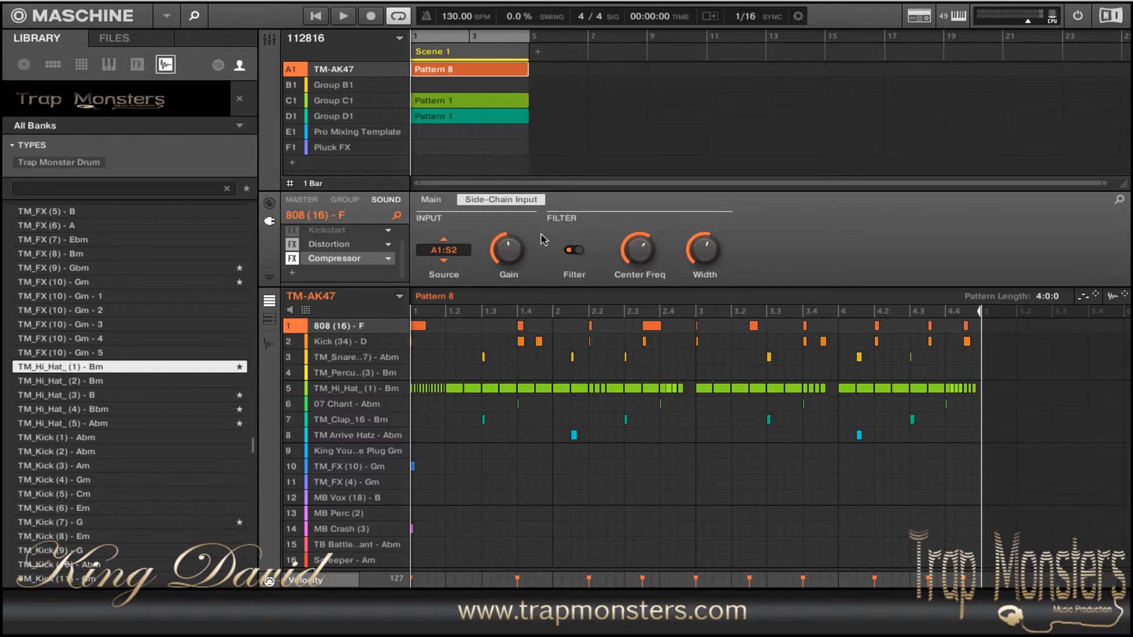
{"action": "mouse_move", "coordinate": [511, 250]}
{"action": "left_click_drag", "start_coordinate": [654, 255], "coordinate": [653, 254]}
Bypass the compressor on the 808 and play the pattern without side-chaining, then stop playback.
{"action": "left_click", "coordinate": [293, 259]}
{"action": "key", "text": "space"}
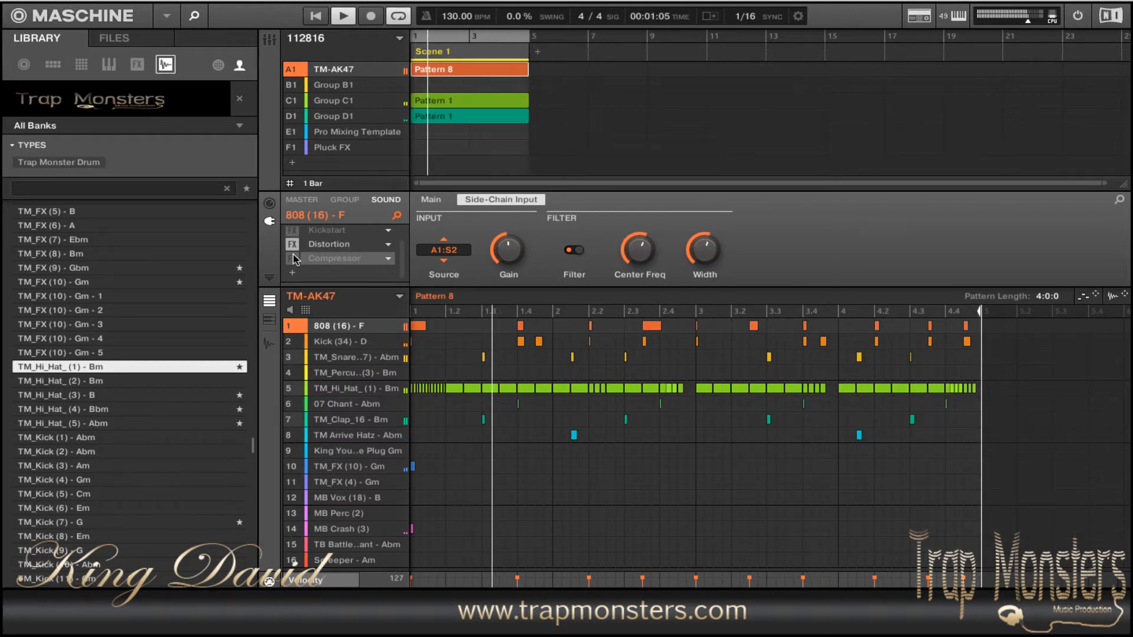
{"action": "key", "text": "space"}
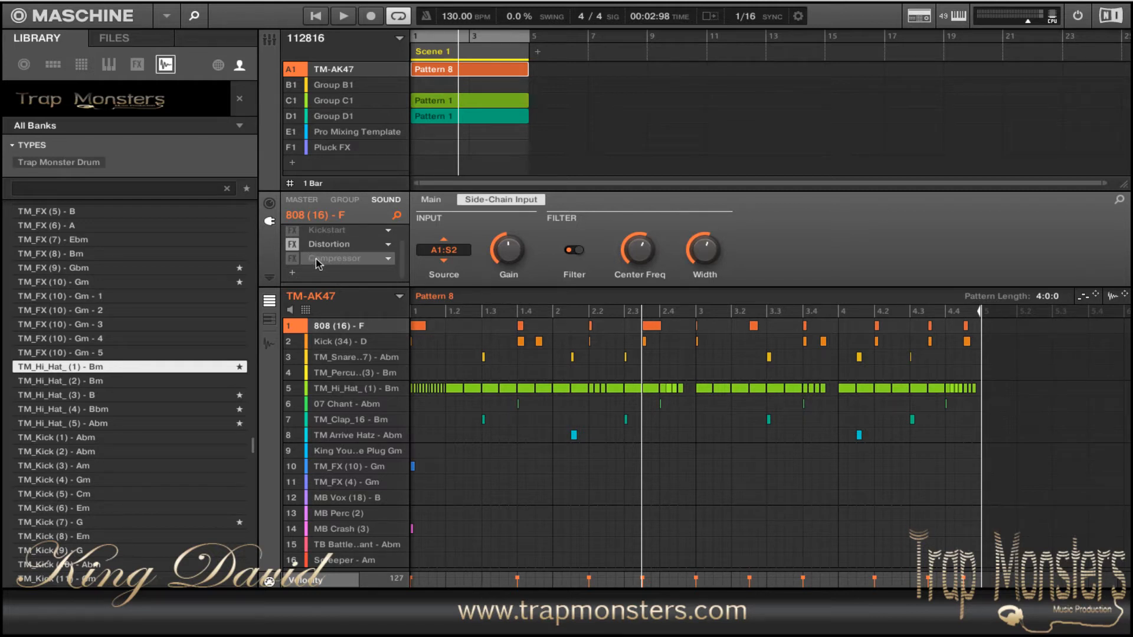
Move the 808's compressor ahead of the distortion in the effect chain and switch it back on while playing the pattern.
{"action": "left_click_drag", "start_coordinate": [318, 264], "coordinate": [321, 241]}
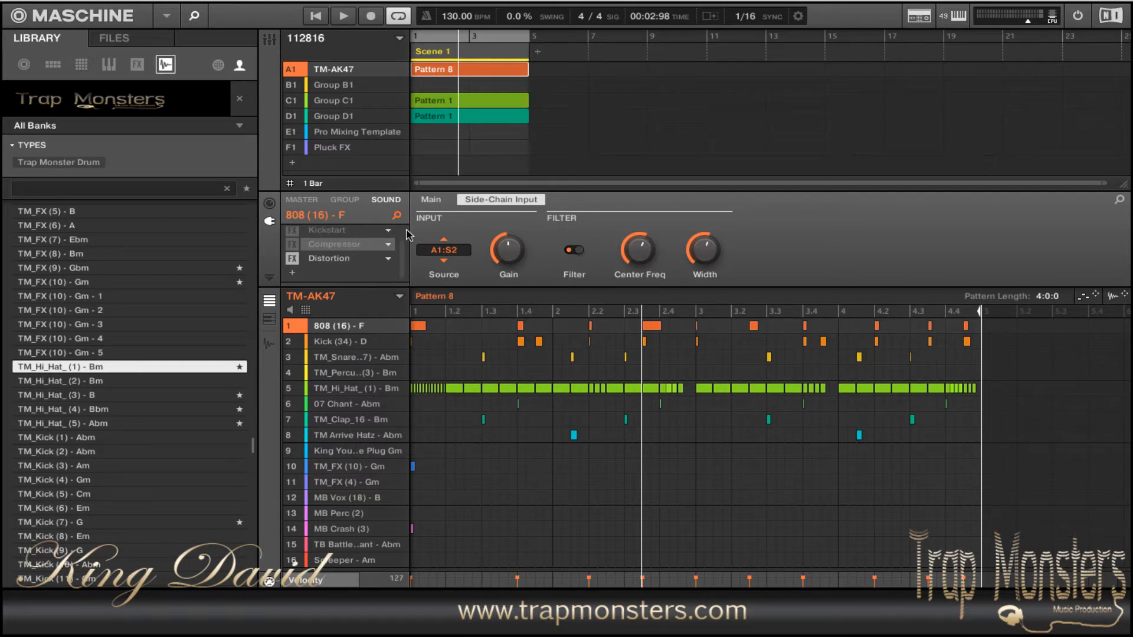
{"action": "key", "text": "space"}
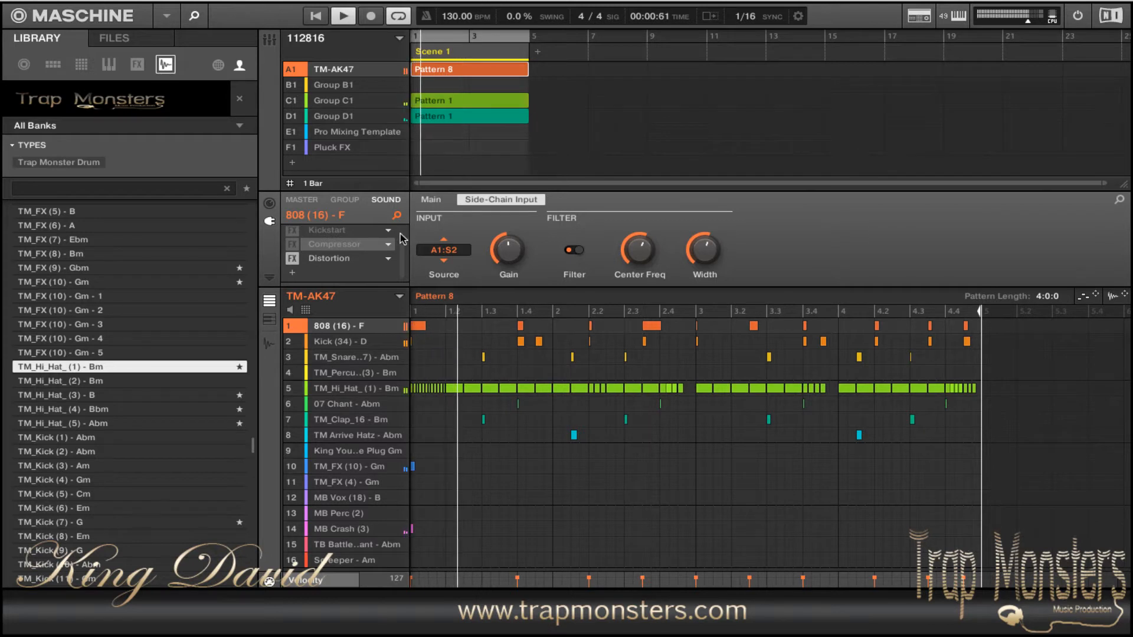
{"action": "left_click", "coordinate": [292, 245]}
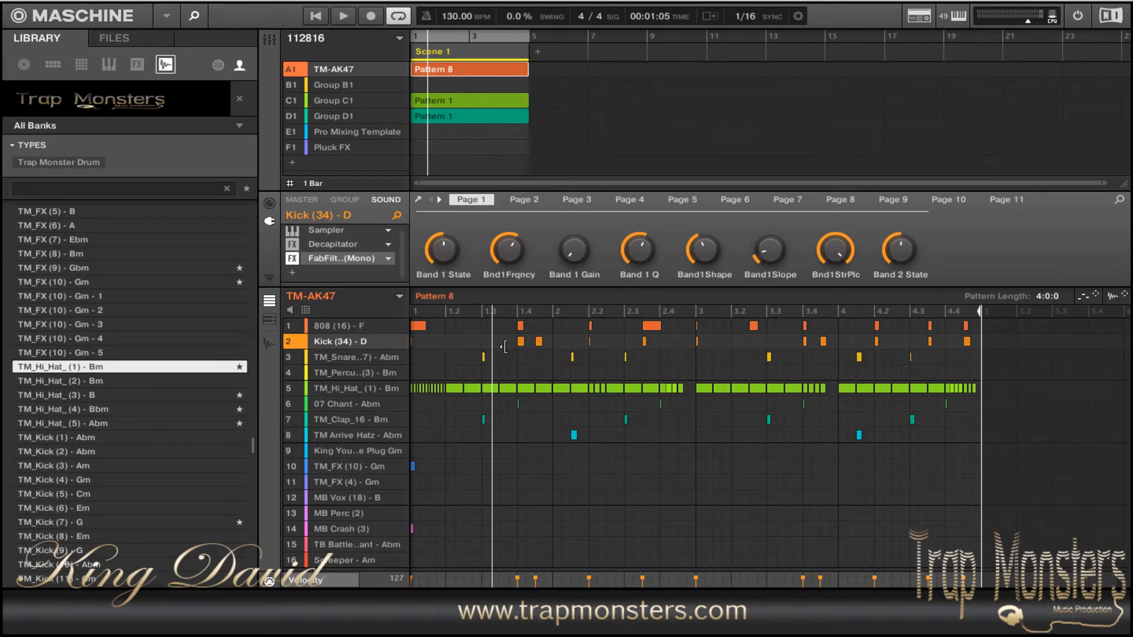
Open the FabFilter Pro-Q 2 equalizer on the kick sound and play the pattern to examine its spectrum.
{"action": "mouse_move", "coordinate": [373, 334]}
{"action": "left_click", "coordinate": [521, 342]}
{"action": "left_click", "coordinate": [419, 202]}
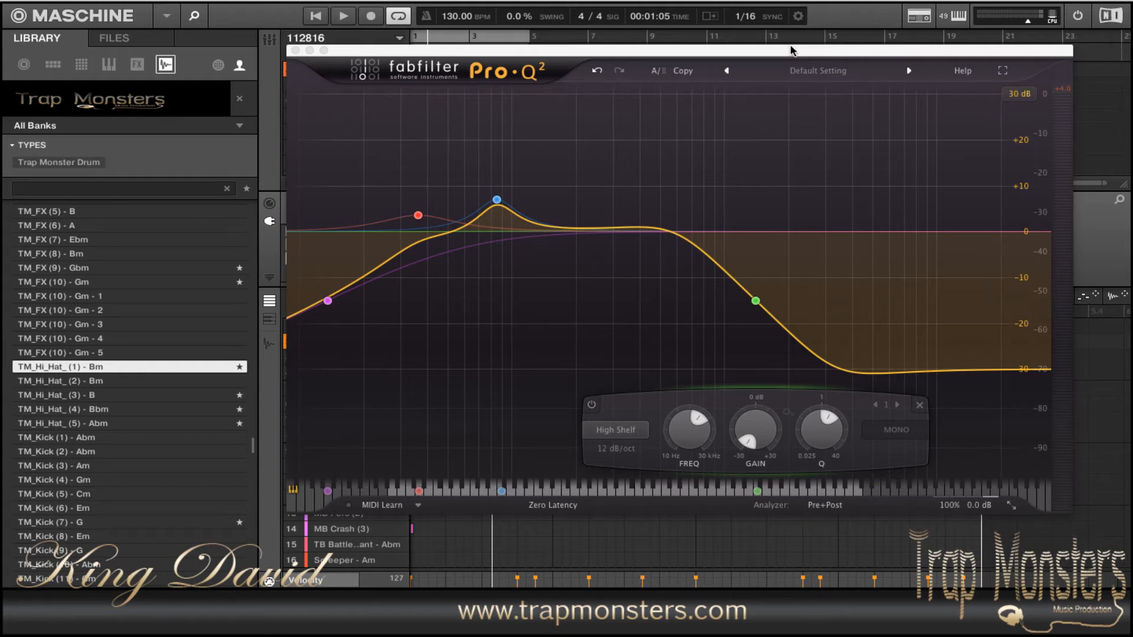
{"action": "key", "text": "space"}
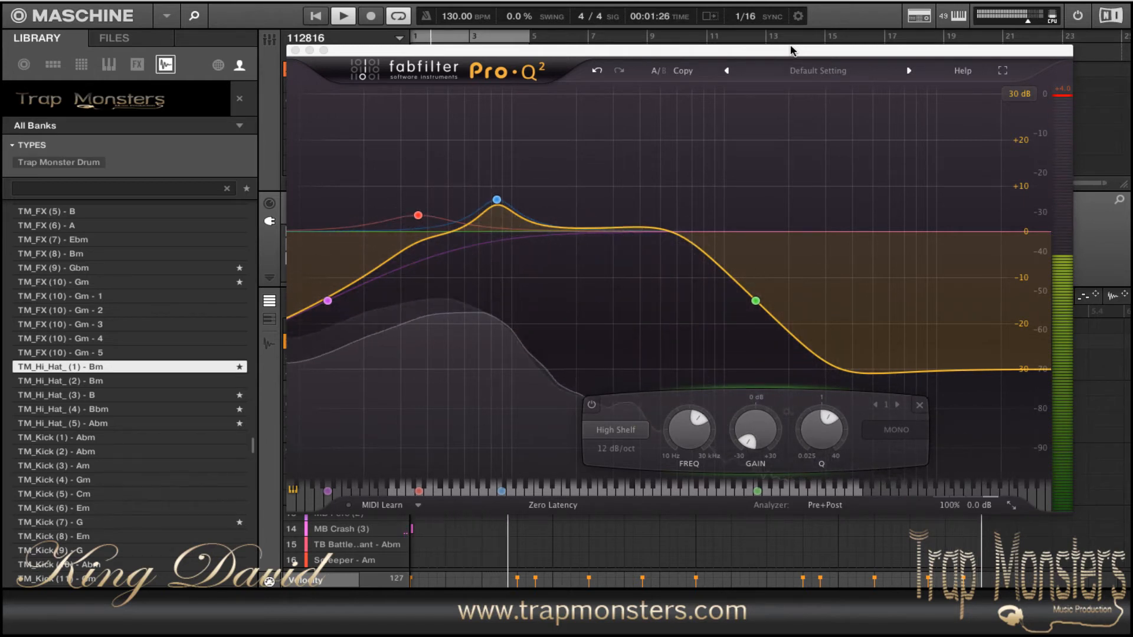
{"action": "key", "text": "space"}
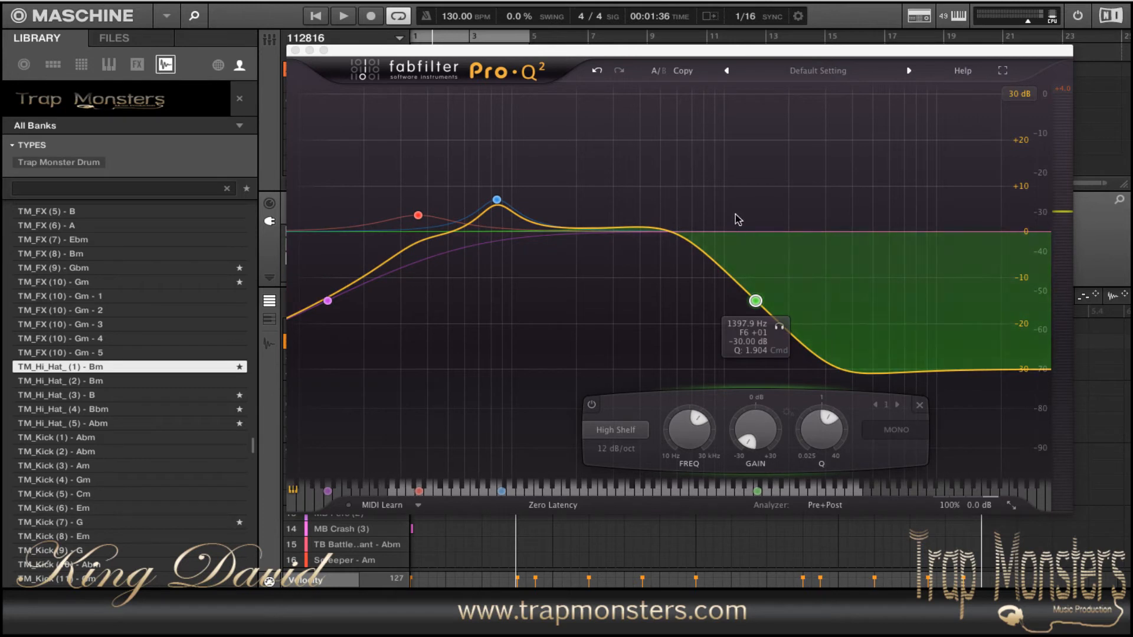
{"action": "key", "text": "space"}
{"action": "key", "text": "space"}
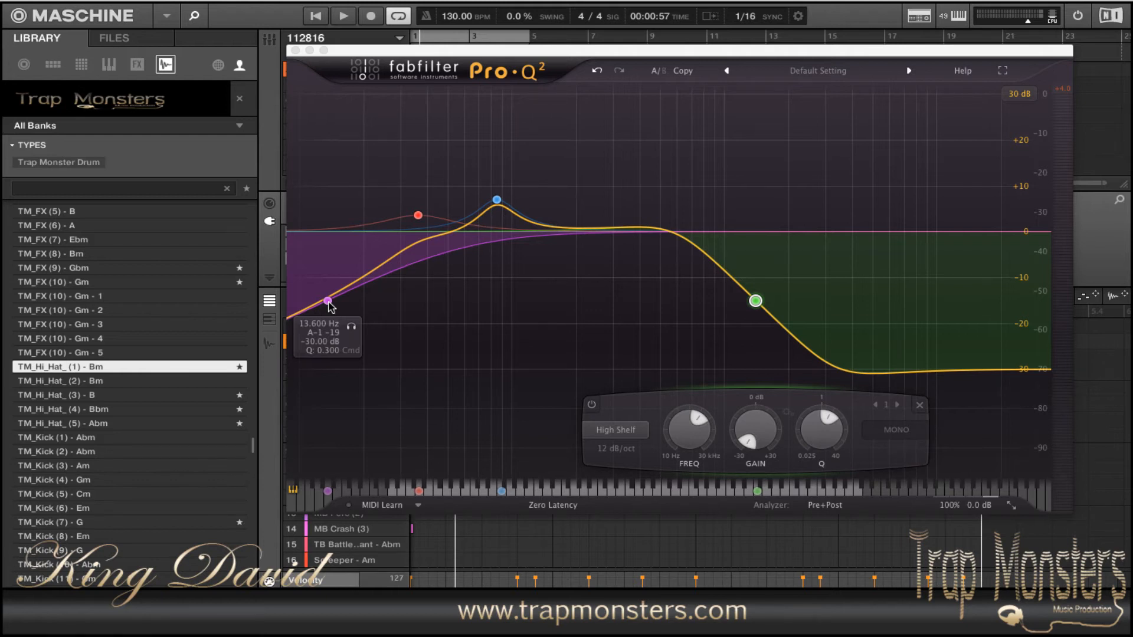
Try the kick's 85 Hz bell band at about 152 Hz, return it to about 85 Hz at +7.2 dB, and close the equalizer.
{"action": "mouse_move", "coordinate": [499, 204]}
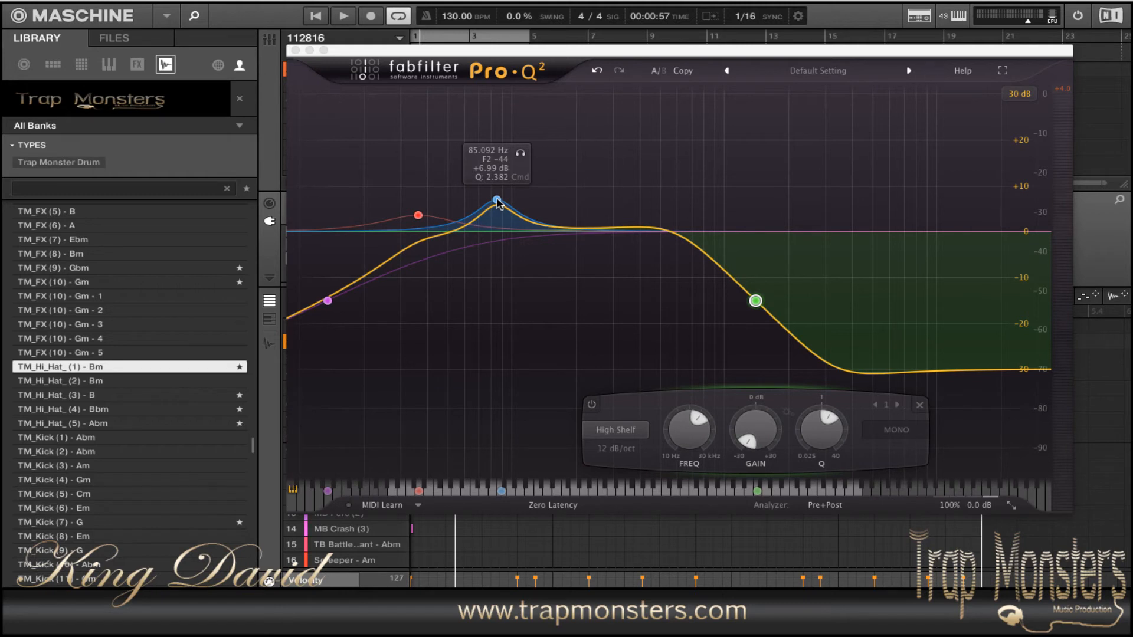
{"action": "left_click", "coordinate": [496, 201]}
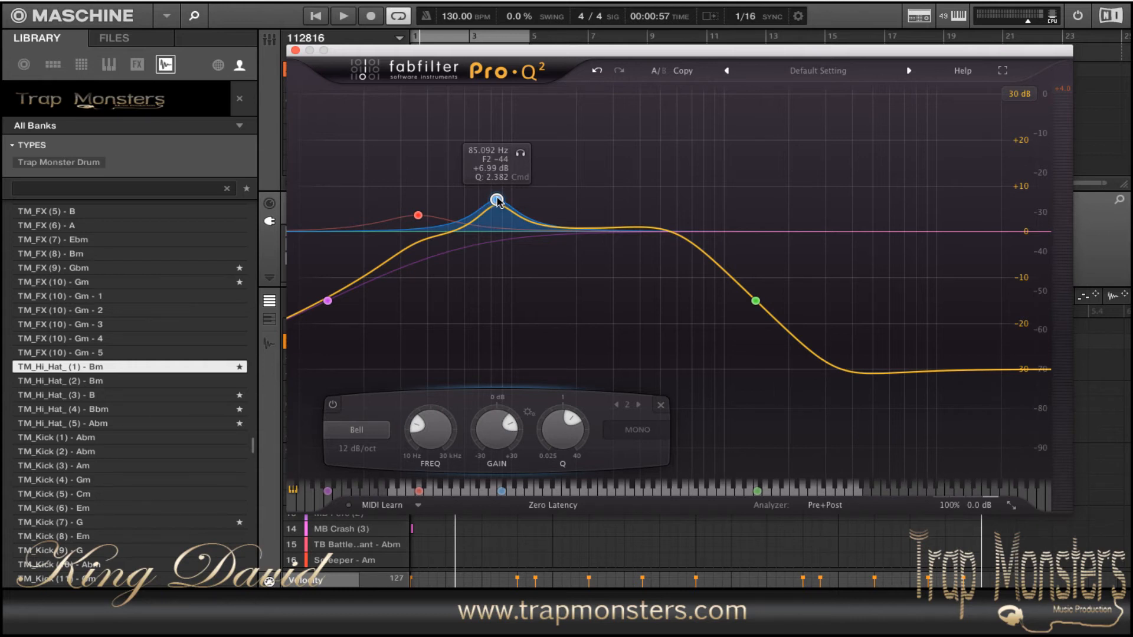
{"action": "left_click_drag", "start_coordinate": [497, 201], "coordinate": [498, 201]}
{"action": "left_click_drag", "start_coordinate": [496, 199], "coordinate": [552, 200]}
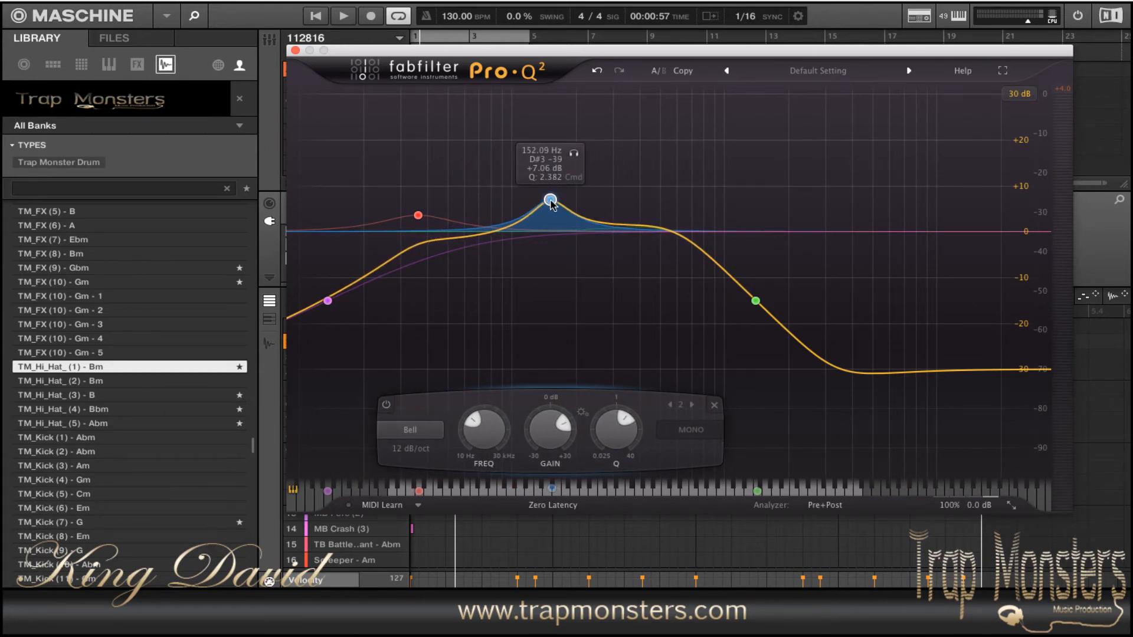
{"action": "left_click_drag", "start_coordinate": [550, 200], "coordinate": [499, 203]}
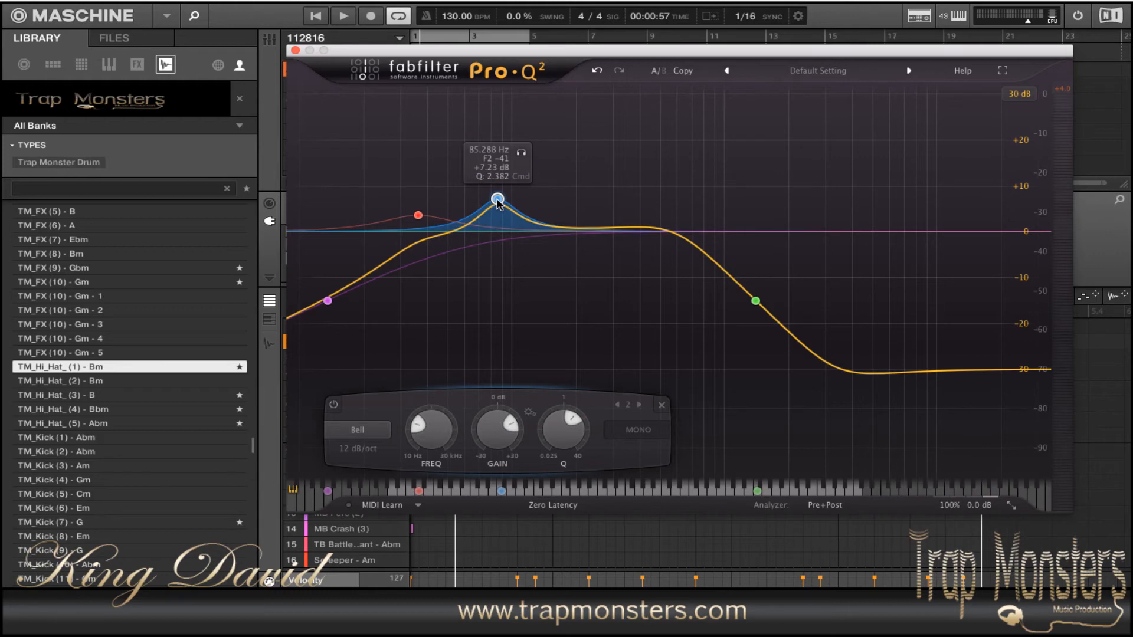
{"action": "left_click", "coordinate": [296, 51]}
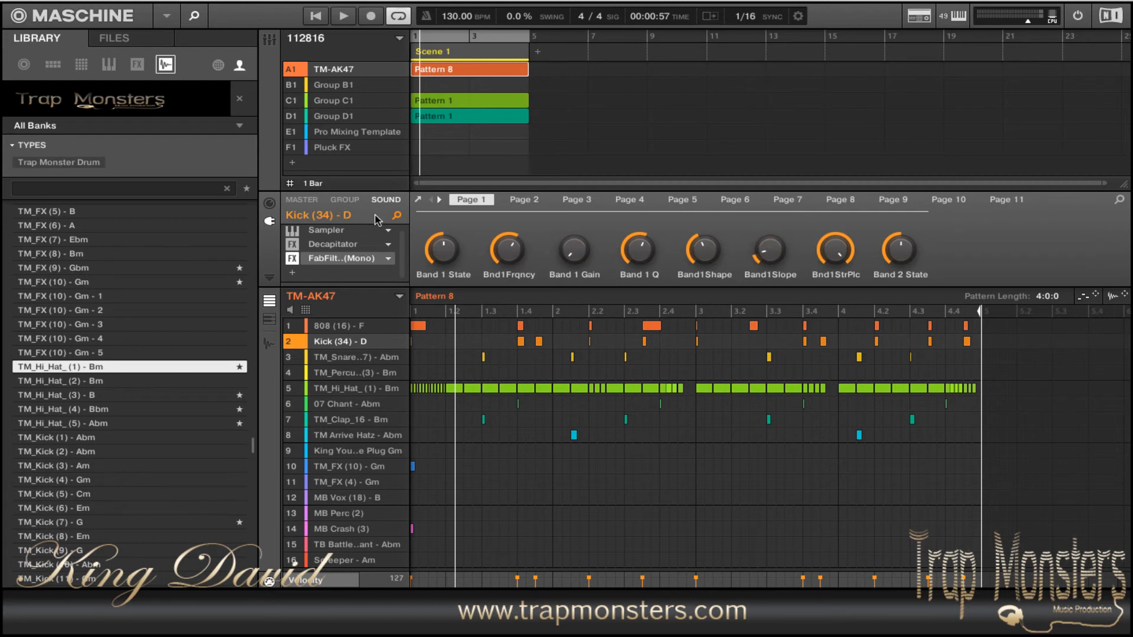
On the 808, bypass the compressor, enable Kickstart instead, and open its plug-in window in the middle of the workspace.
{"action": "left_click", "coordinate": [340, 329]}
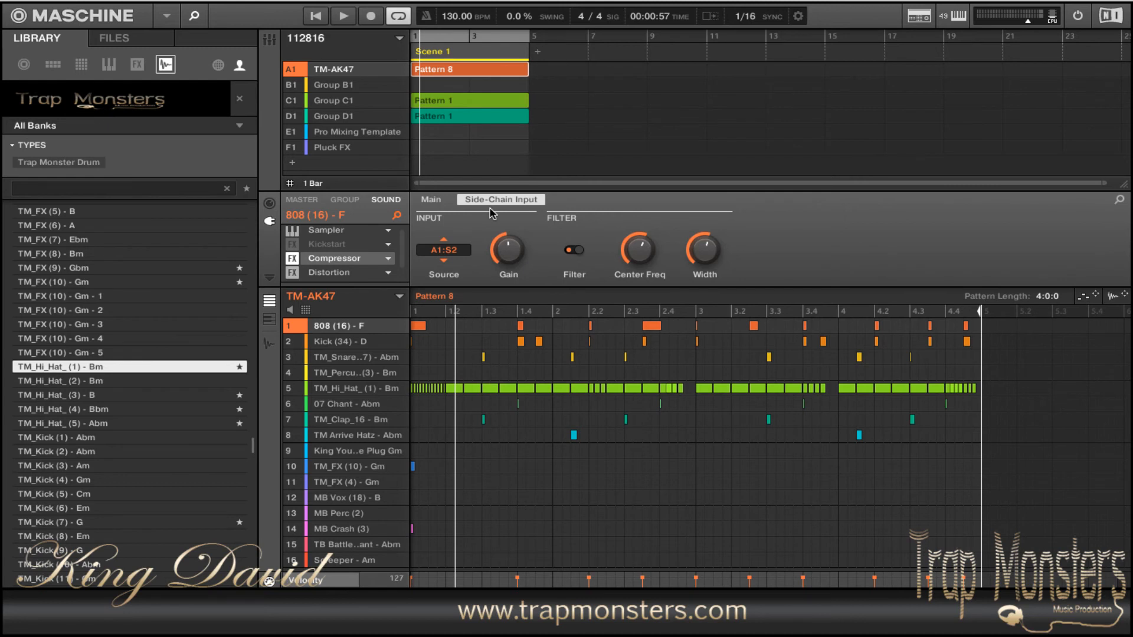
{"action": "left_click", "coordinate": [293, 260]}
{"action": "left_click", "coordinate": [292, 244]}
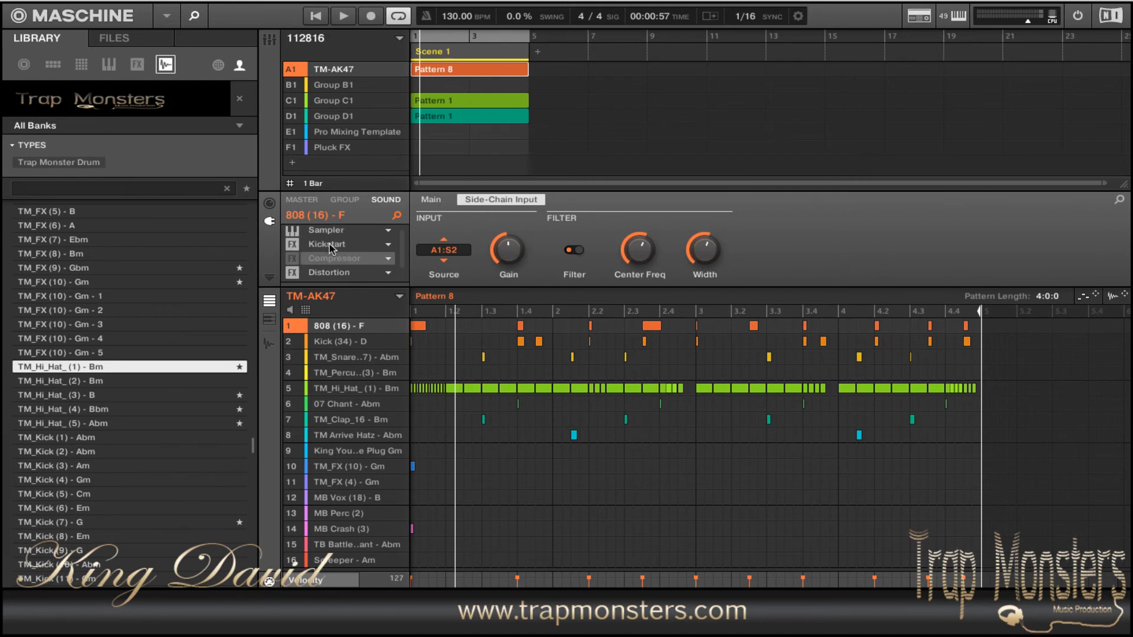
{"action": "left_click", "coordinate": [329, 245]}
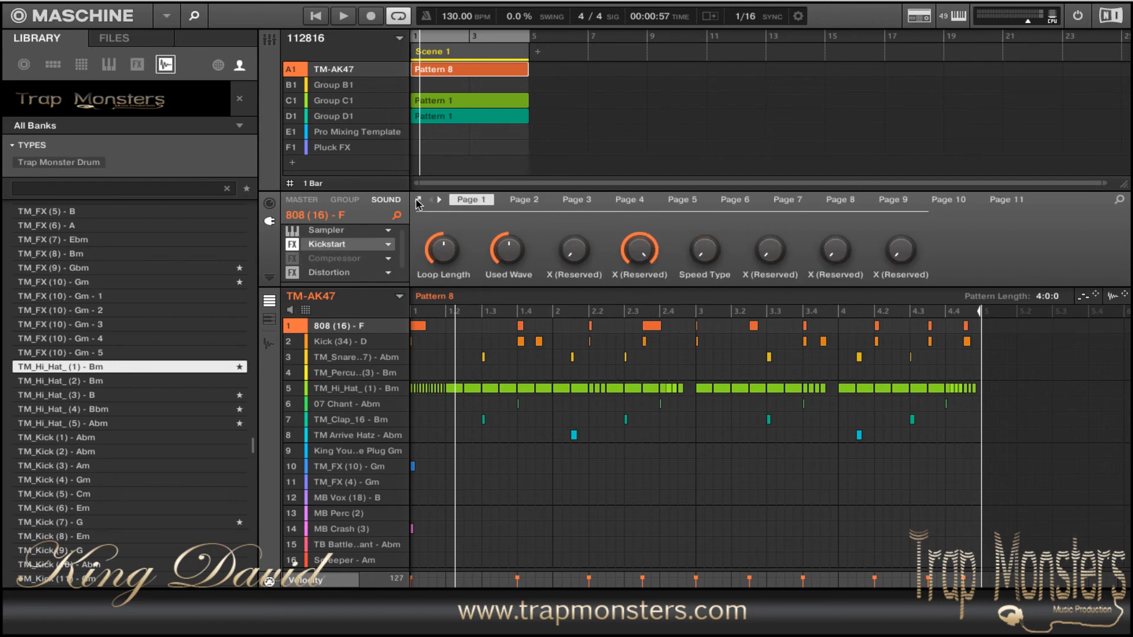
{"action": "left_click", "coordinate": [417, 200]}
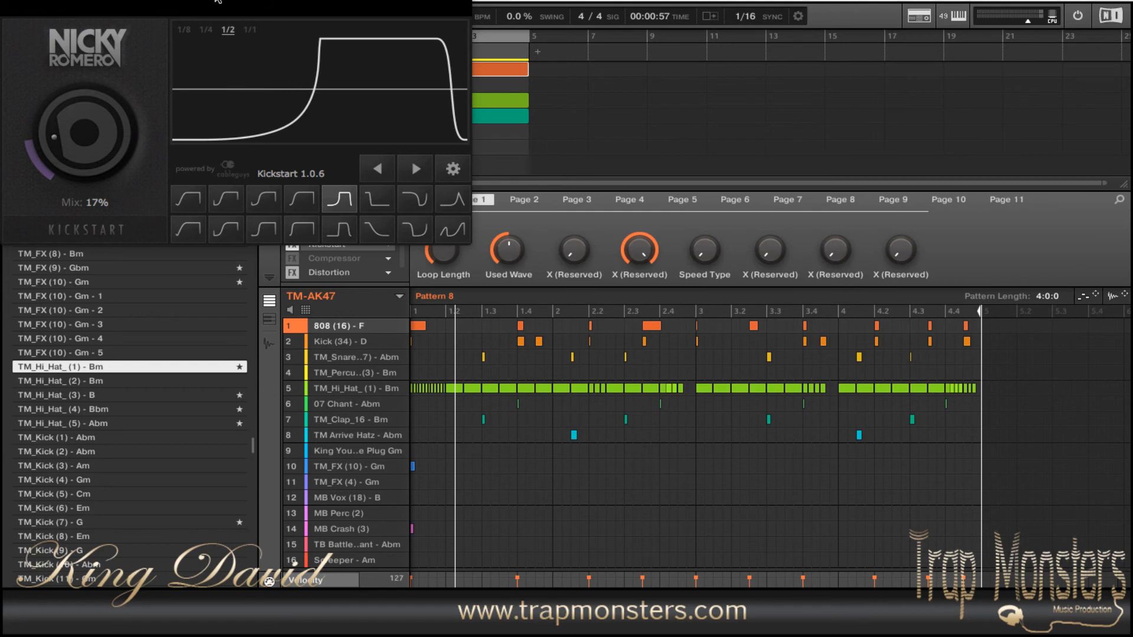
{"action": "left_click_drag", "start_coordinate": [211, 0], "coordinate": [575, 151]}
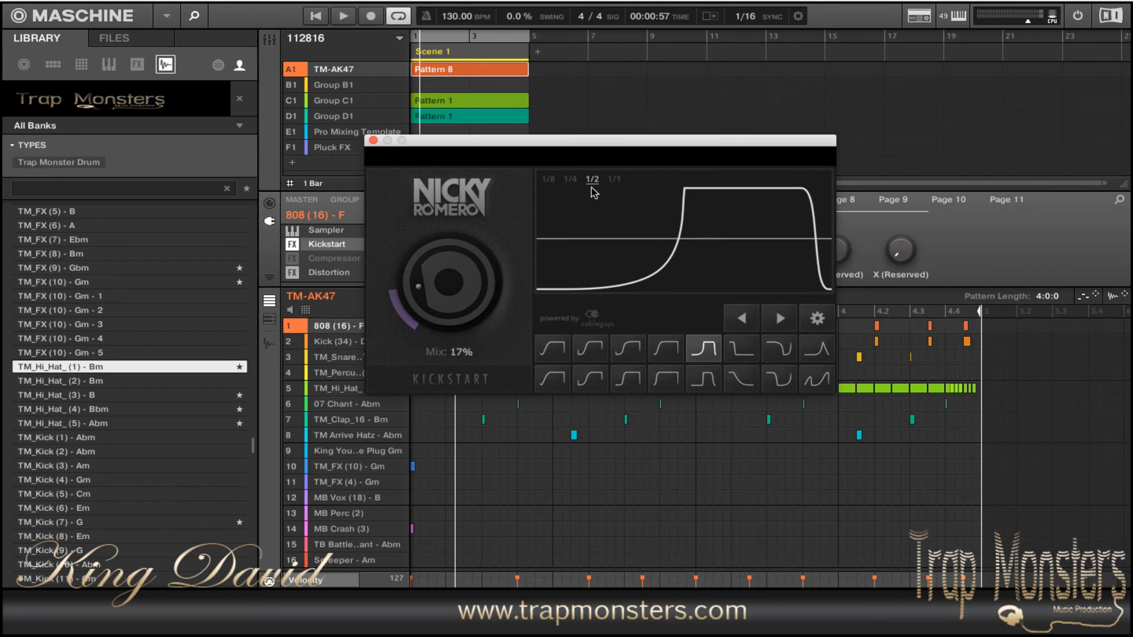
Try Kickstart's Classic Chain, Free Punch and High Chain curves, and return to the fifth curve of the upper row.
{"action": "left_click", "coordinate": [663, 357]}
{"action": "left_click", "coordinate": [634, 354]}
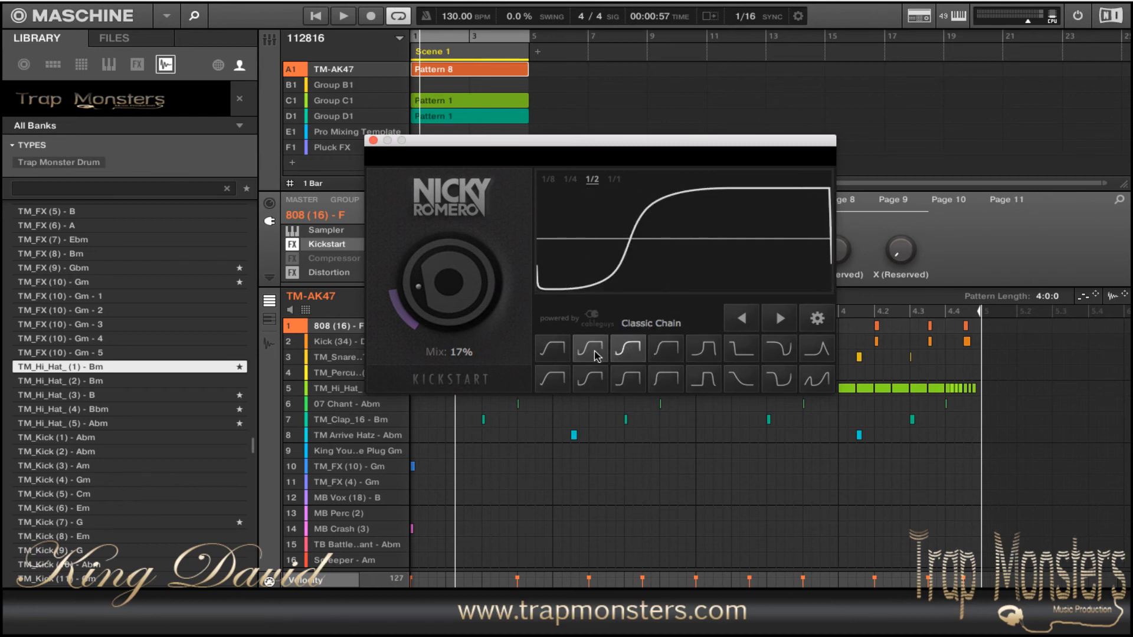
{"action": "left_click", "coordinate": [554, 353]}
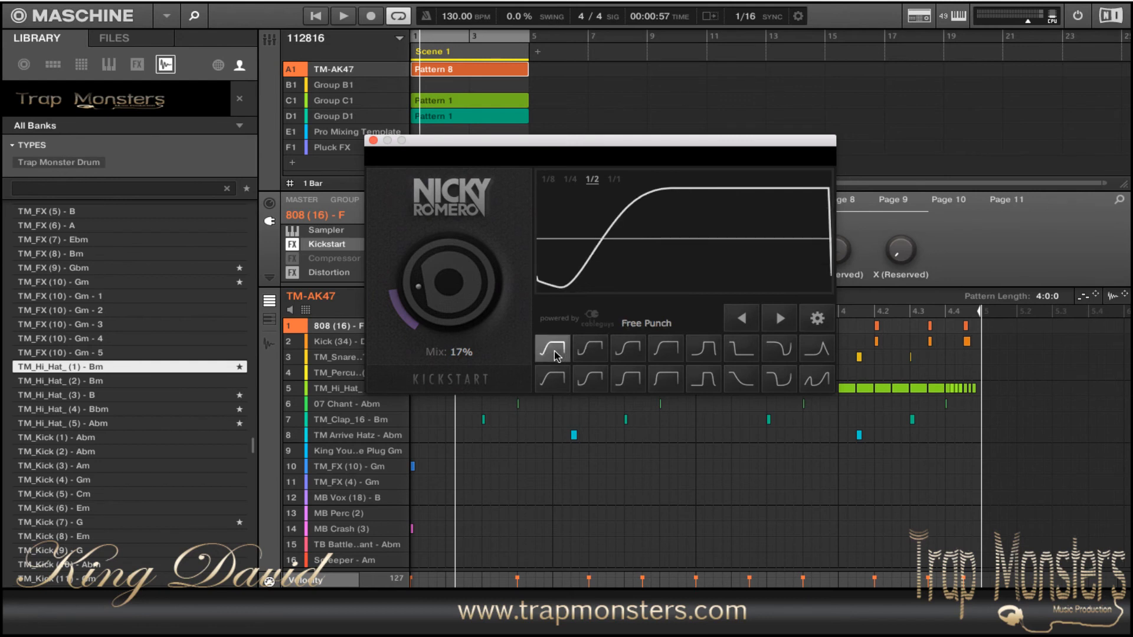
{"action": "left_click", "coordinate": [554, 376]}
{"action": "left_click", "coordinate": [660, 351]}
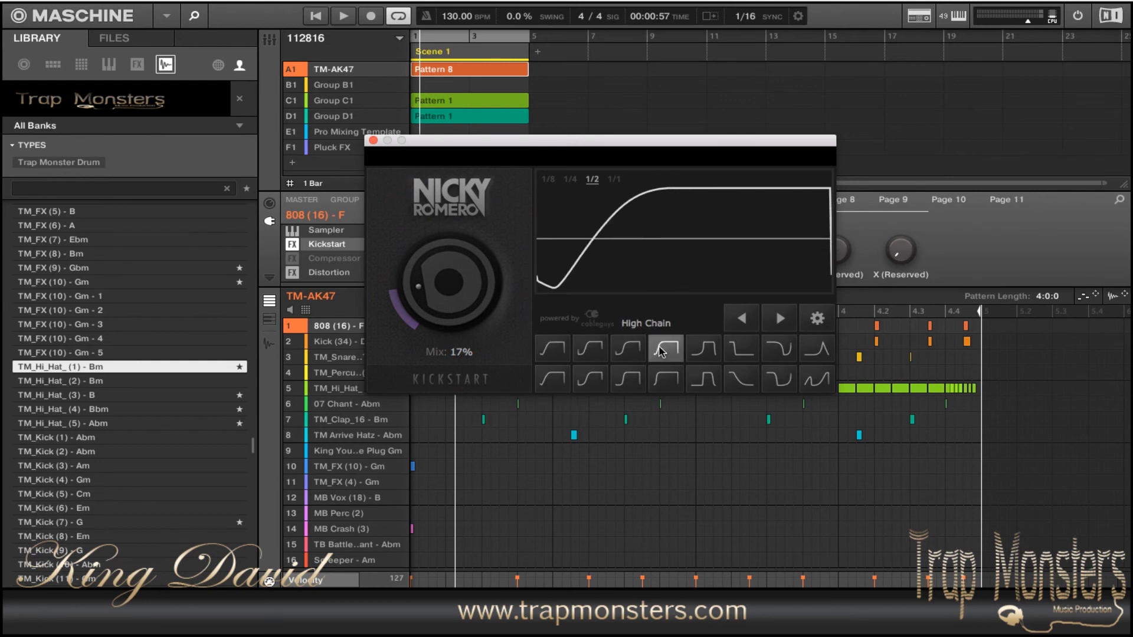
{"action": "left_click", "coordinate": [695, 352]}
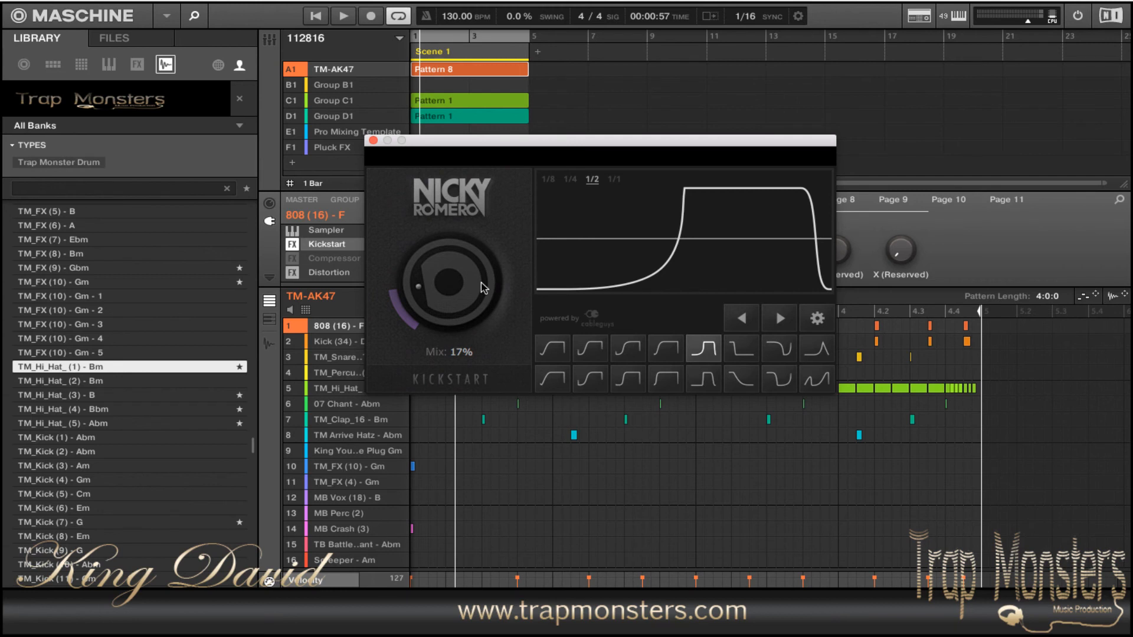
Bypass the distortion on the 808, raise Kickstart's Mix to 100%, and play the pattern.
{"action": "mouse_move", "coordinate": [450, 282]}
{"action": "left_mouse_down"}
{"action": "mouse_move", "coordinate": [450, 266]}
{"action": "mouse_move", "coordinate": [449, 279]}
{"action": "left_mouse_up"}
{"action": "left_click", "coordinate": [293, 274]}
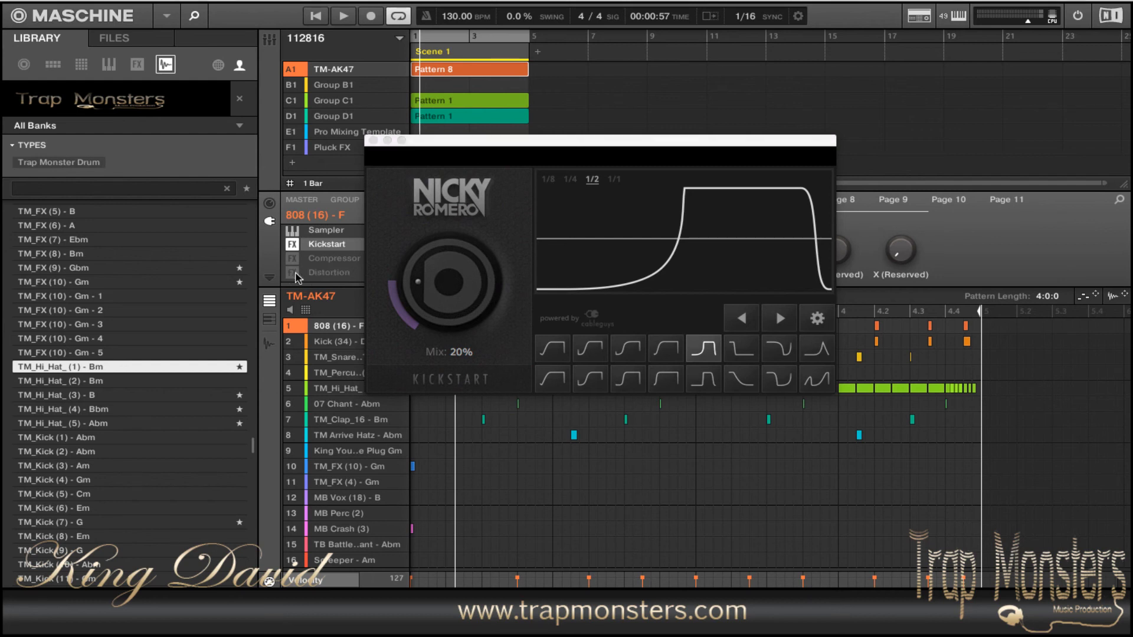
{"action": "left_click_drag", "start_coordinate": [449, 282], "coordinate": [450, 219]}
{"action": "key", "text": "space"}
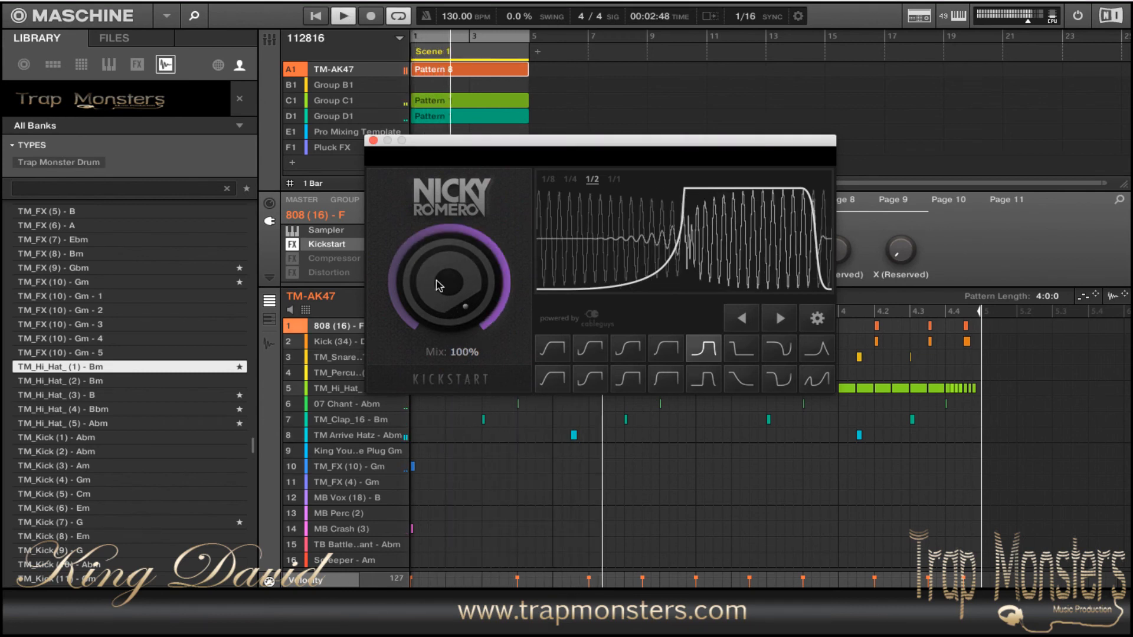
Solo the TM-AK47 group and lower Kickstart's Mix to 18% while auditioning the pattern.
{"action": "key", "text": "s"}
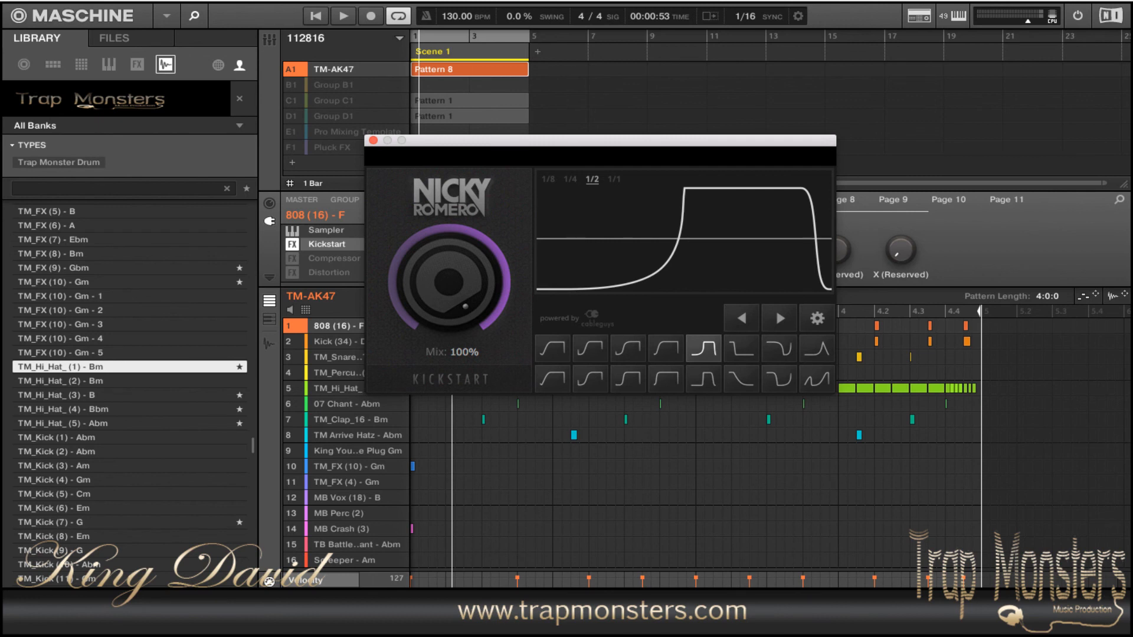
{"action": "left_click_drag", "start_coordinate": [449, 282], "coordinate": [449, 341]}
{"action": "key", "text": "space"}
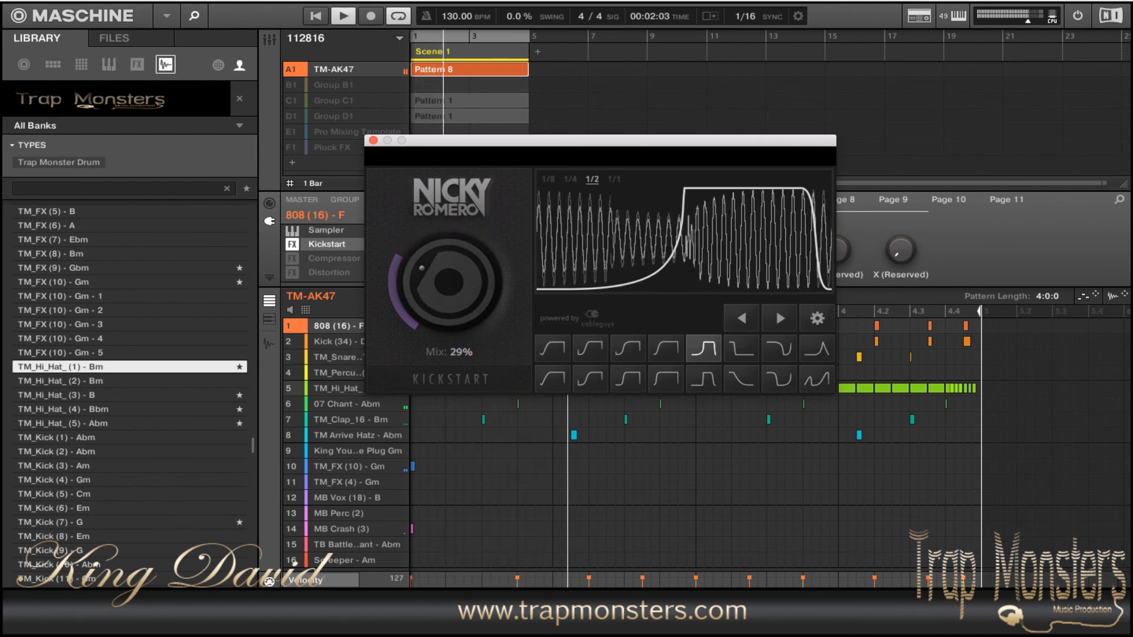
{"action": "mouse_move", "coordinate": [450, 341]}
{"action": "left_mouse_down"}
{"action": "mouse_move", "coordinate": [450, 297]}
{"action": "mouse_move", "coordinate": [449, 347]}
{"action": "left_mouse_up"}
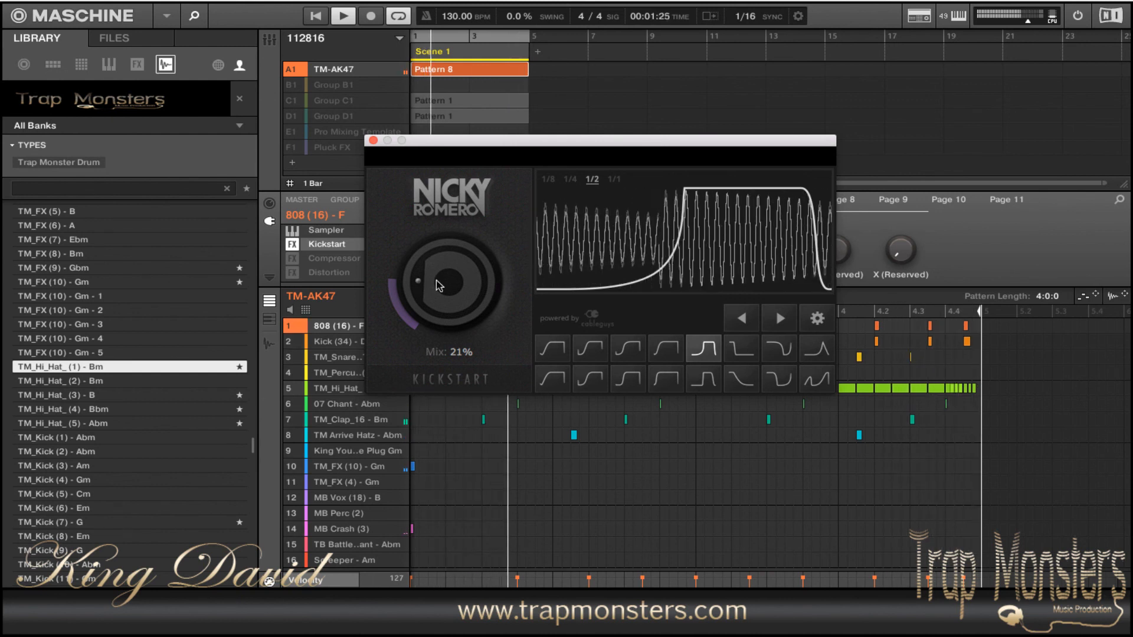
{"action": "left_click_drag", "start_coordinate": [437, 281], "coordinate": [436, 283]}
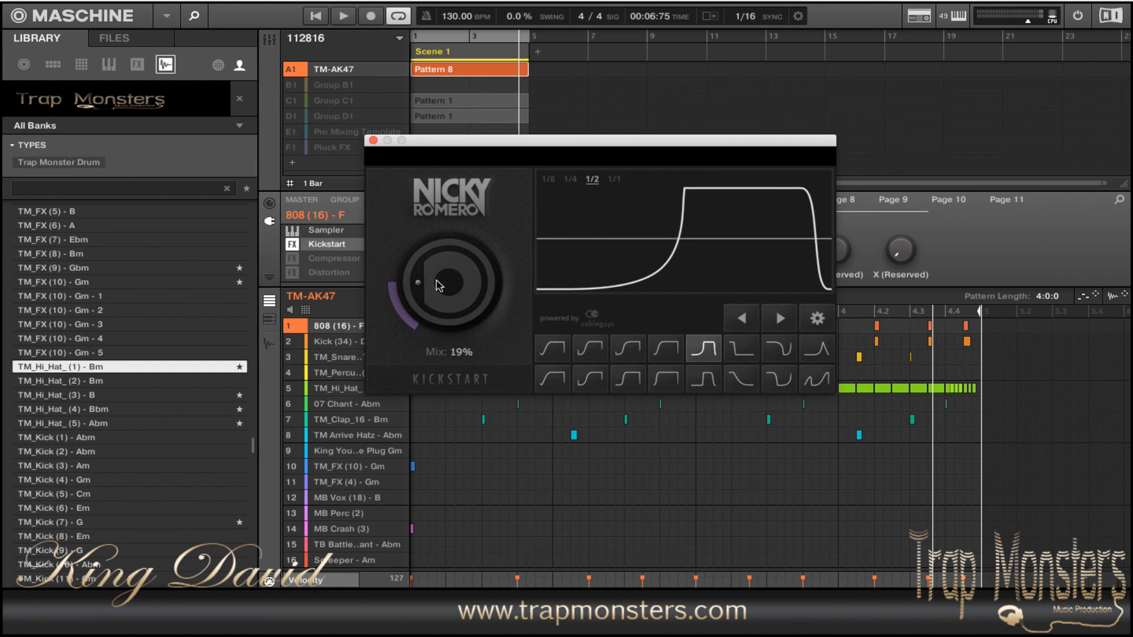
{"action": "left_click_drag", "start_coordinate": [440, 286], "coordinate": [440, 289]}
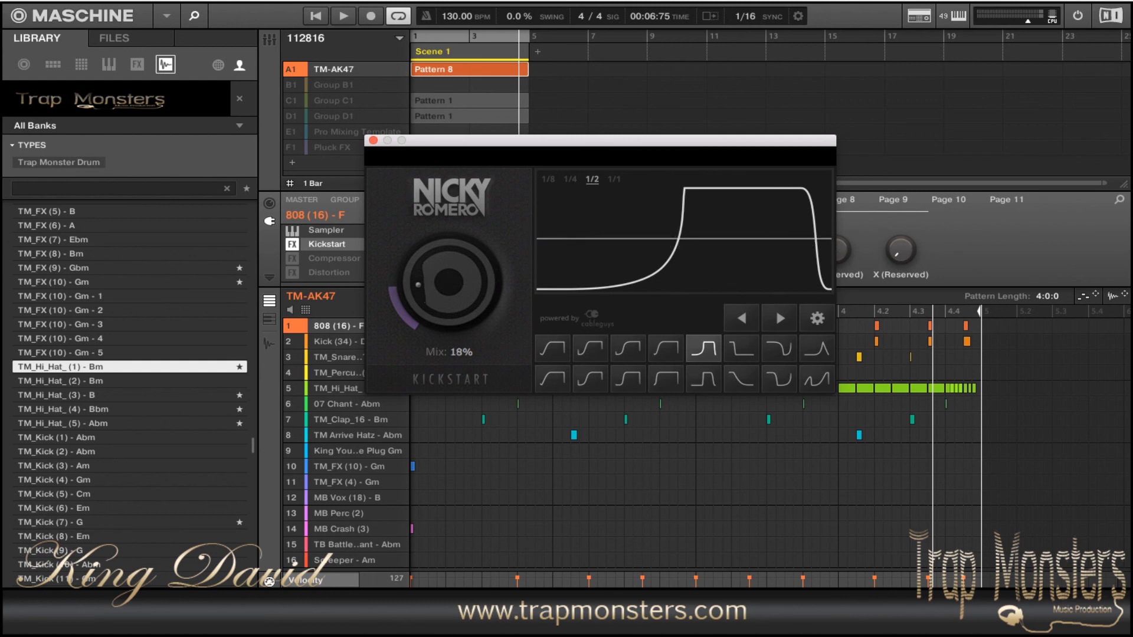